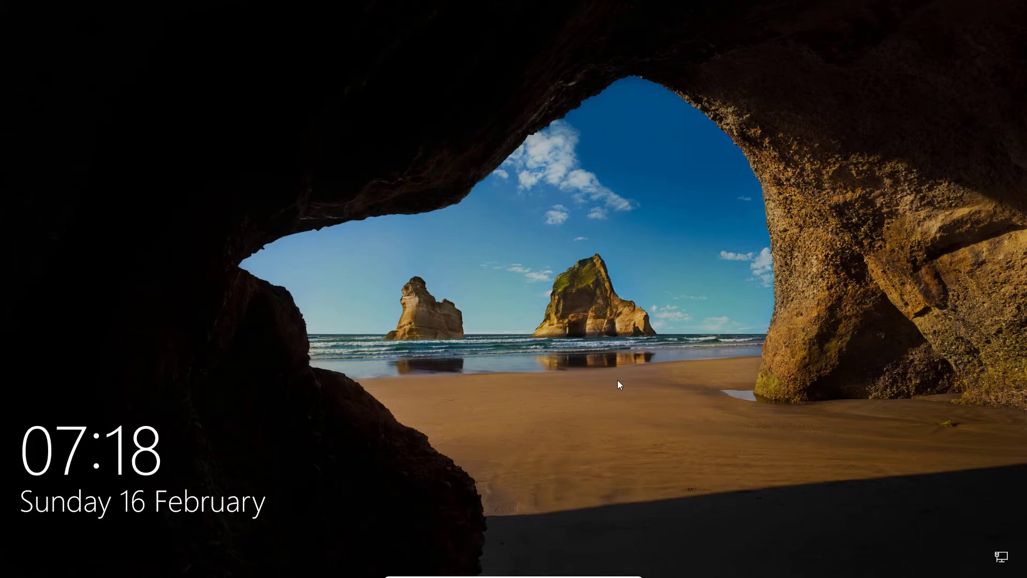
# Sign in to the administrator account with its password and open the Start menu.
pyautogui.write('*******')
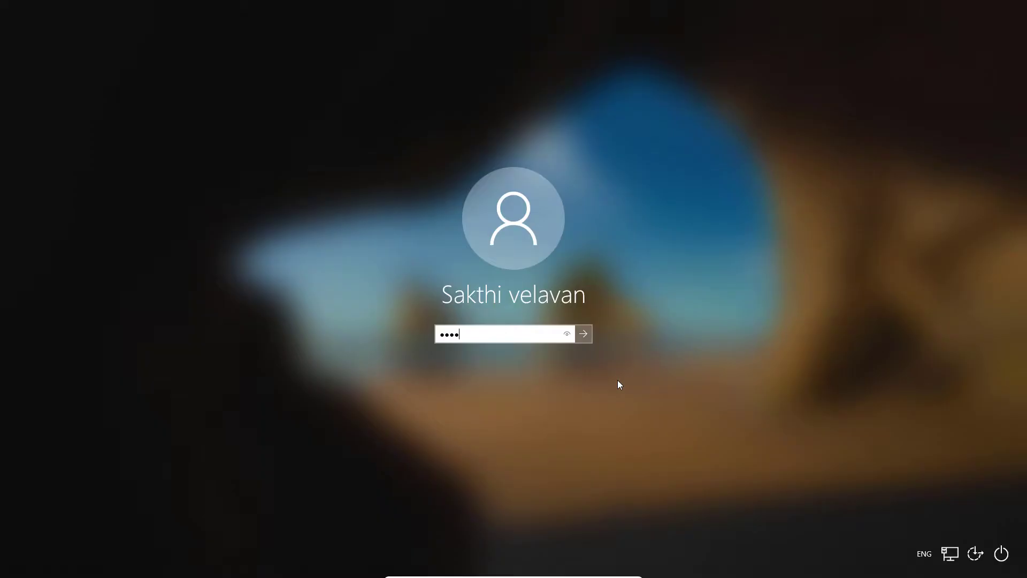
pyautogui.press('Return')
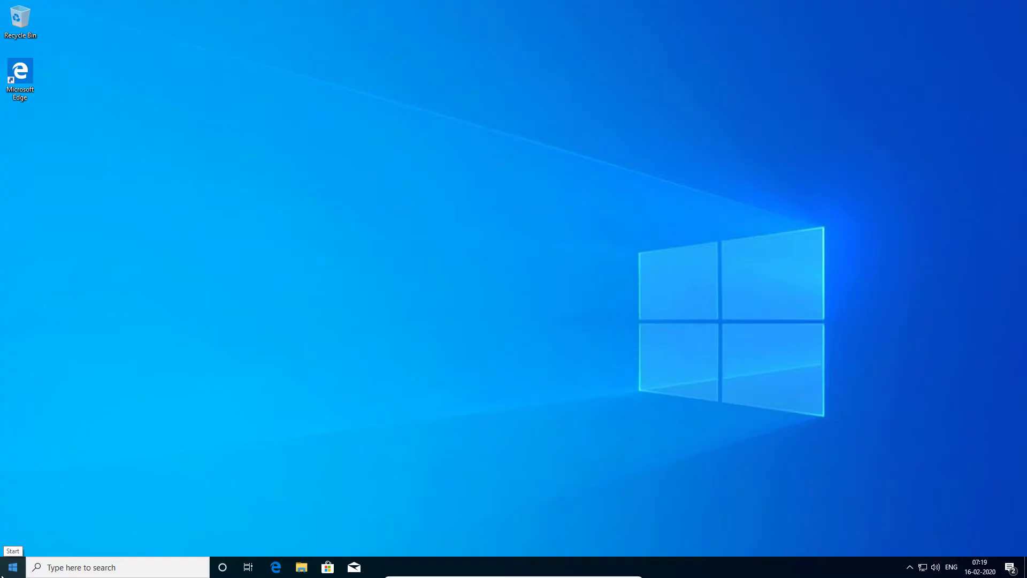
pyautogui.click(2, 569)
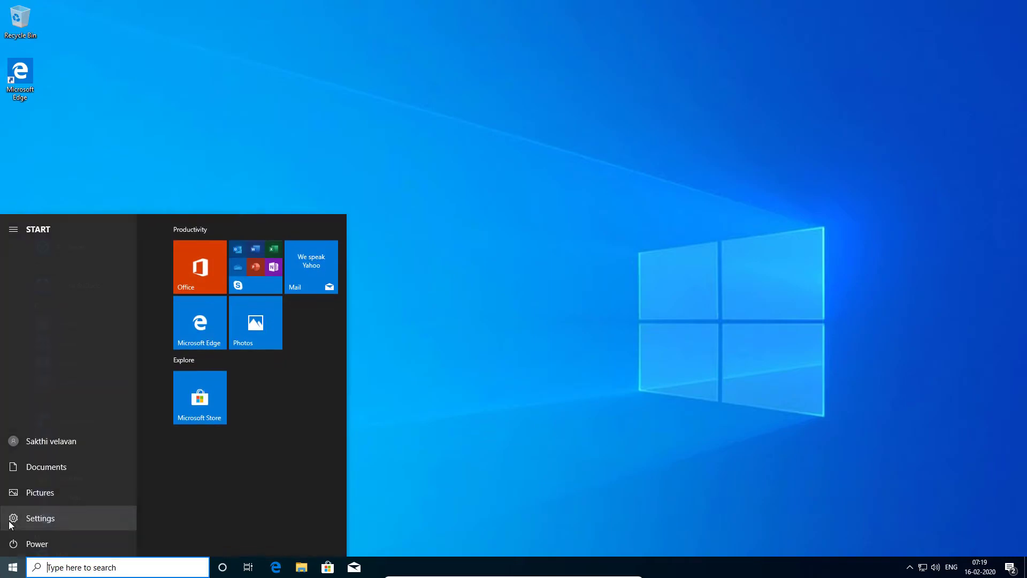
# Go to Settings > Accounts > Family & other users.
pyautogui.click(9, 520)
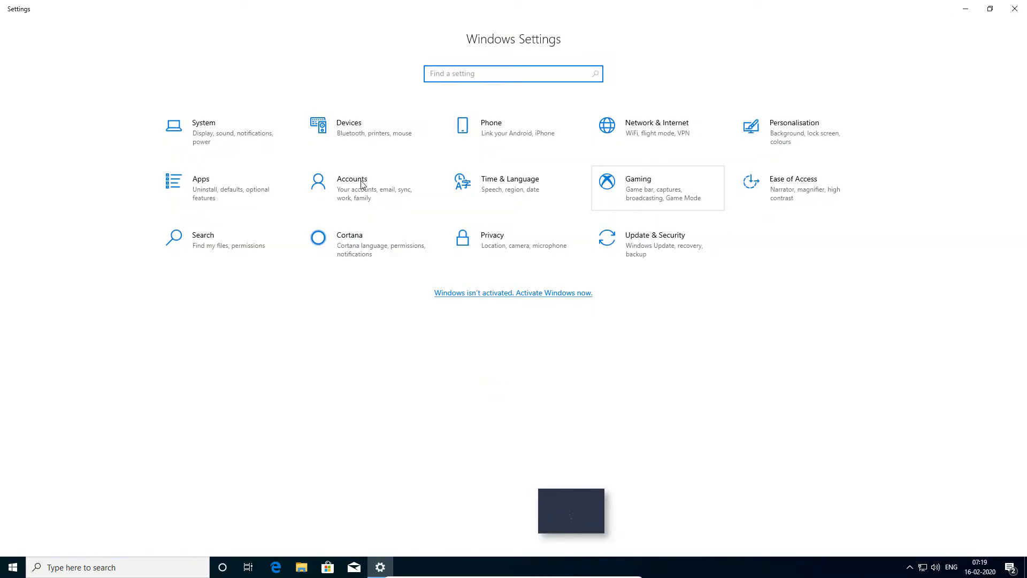
pyautogui.click(357, 197)
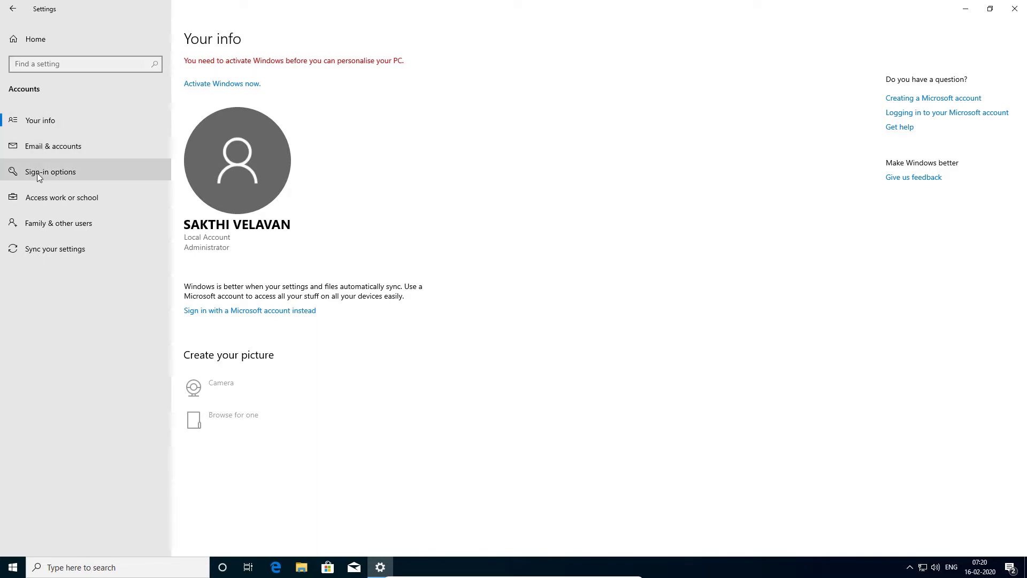
pyautogui.click(43, 222)
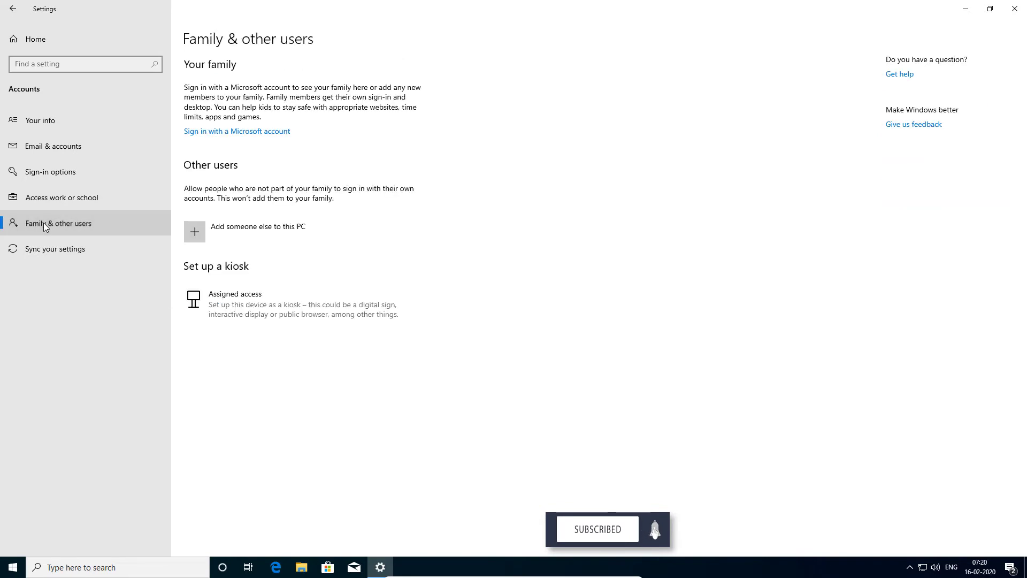
# Choose to add someone else without sign-in info or a Microsoft account.
pyautogui.click(240, 232)
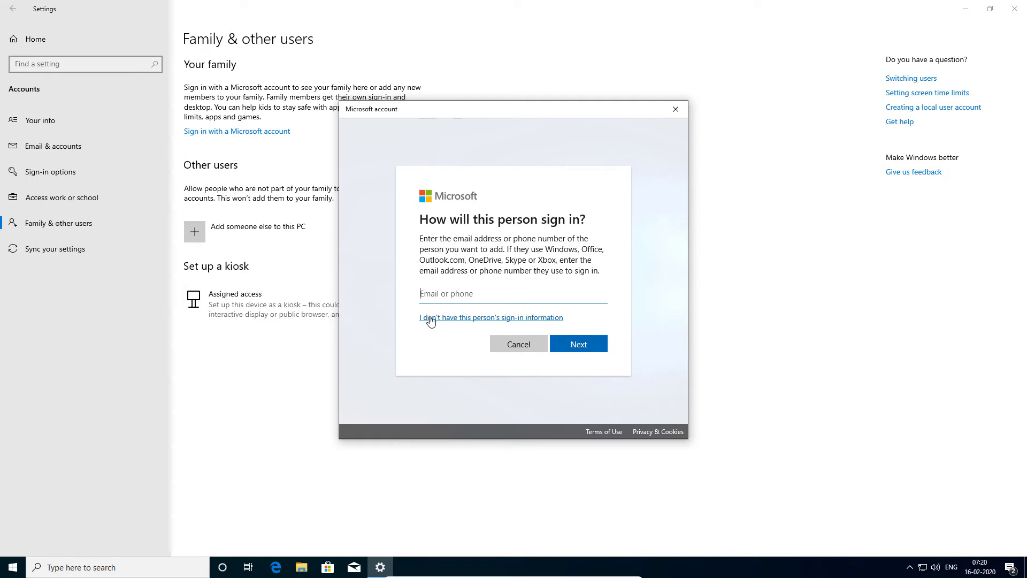
pyautogui.click(430, 319)
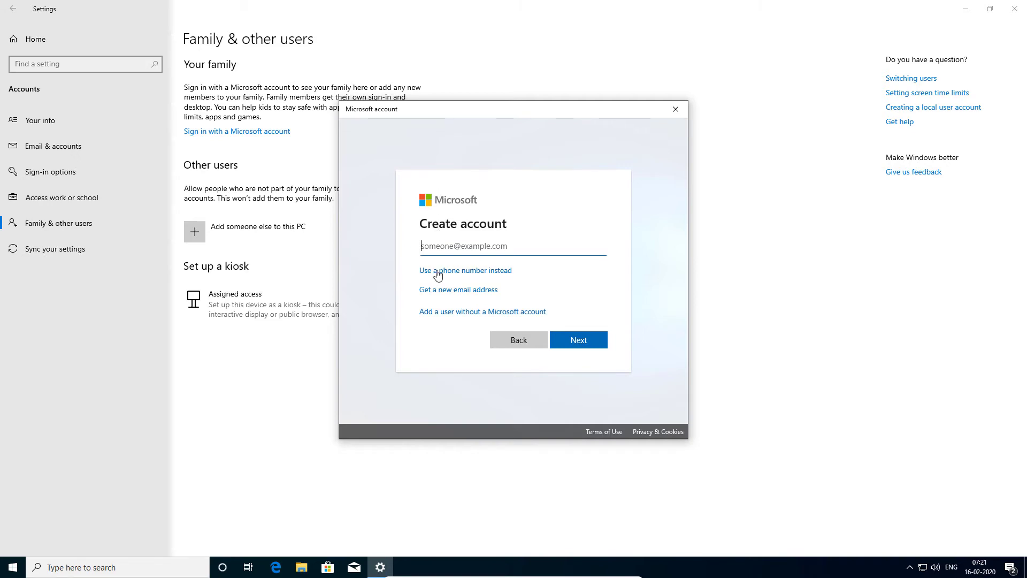
pyautogui.click(475, 316)
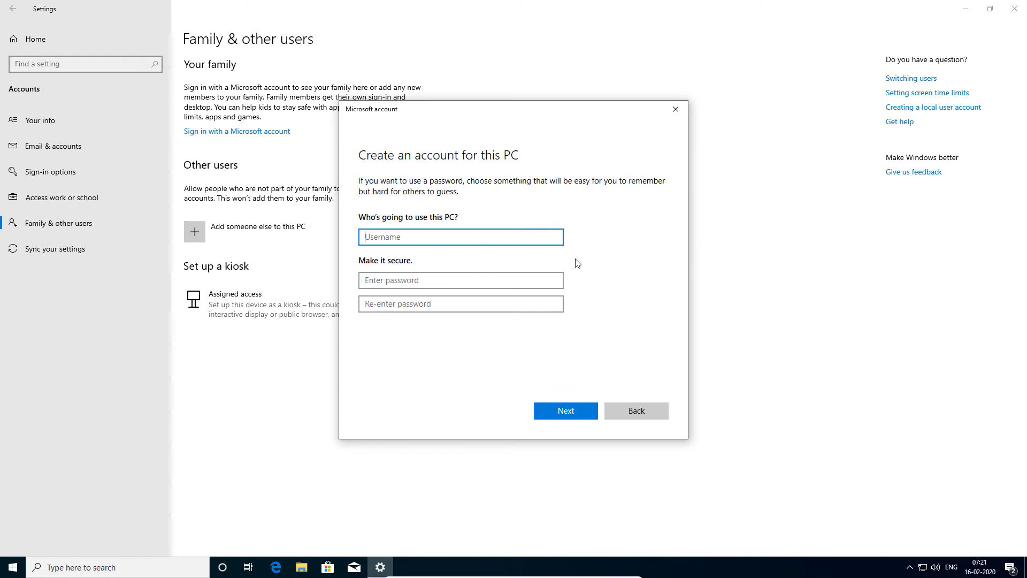
# Enter the username Family, then enter and confirm the account password.
pyautogui.write('Family')
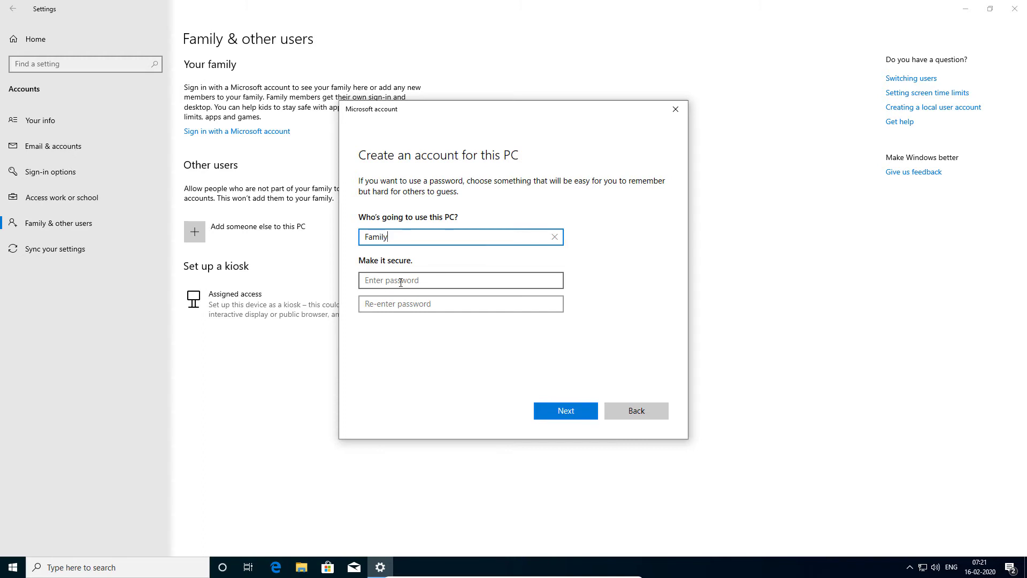
pyautogui.click(401, 282)
pyautogui.write('123')
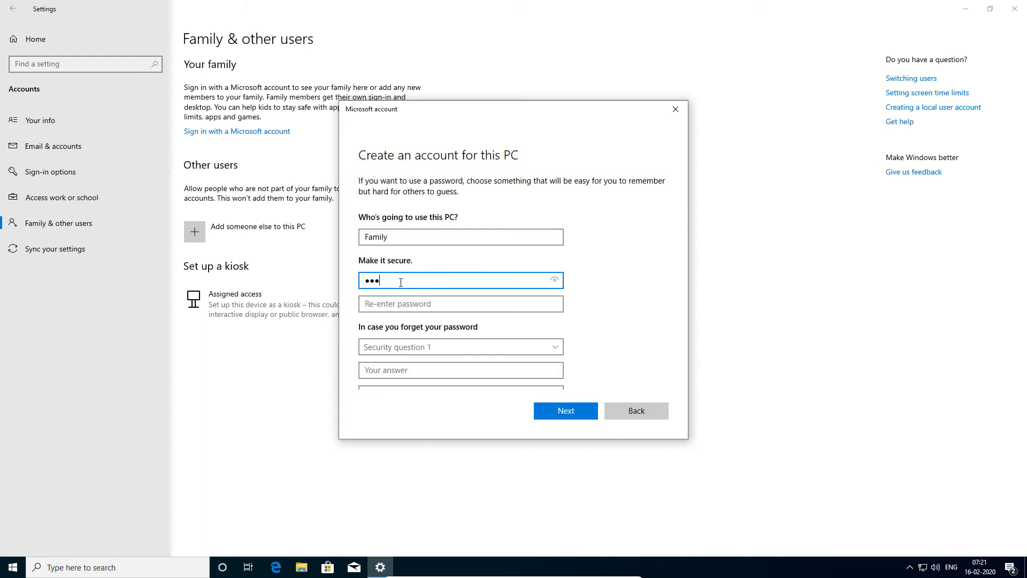
pyautogui.write('45678')
pyautogui.click(396, 305)
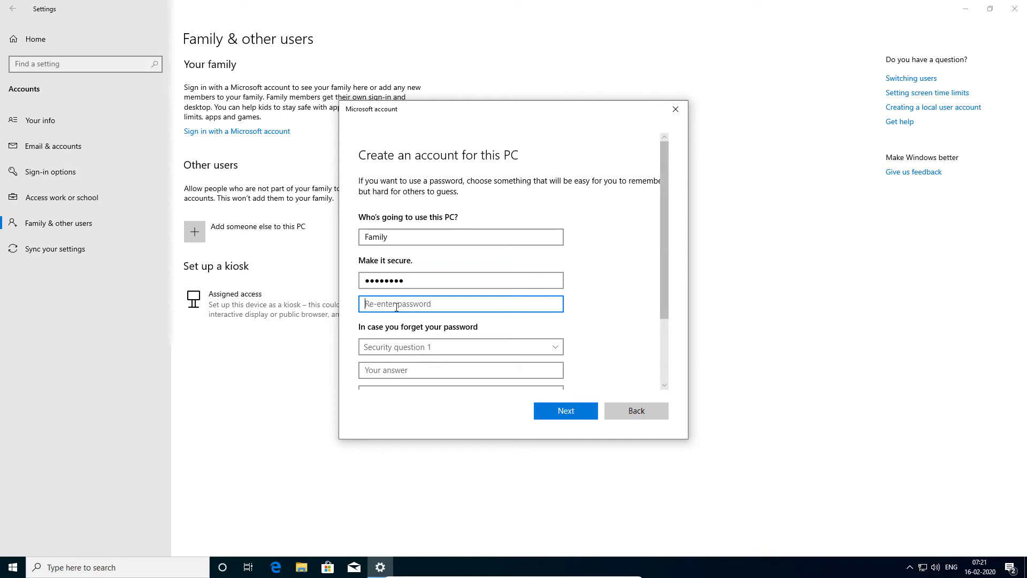
pyautogui.write('12345678')
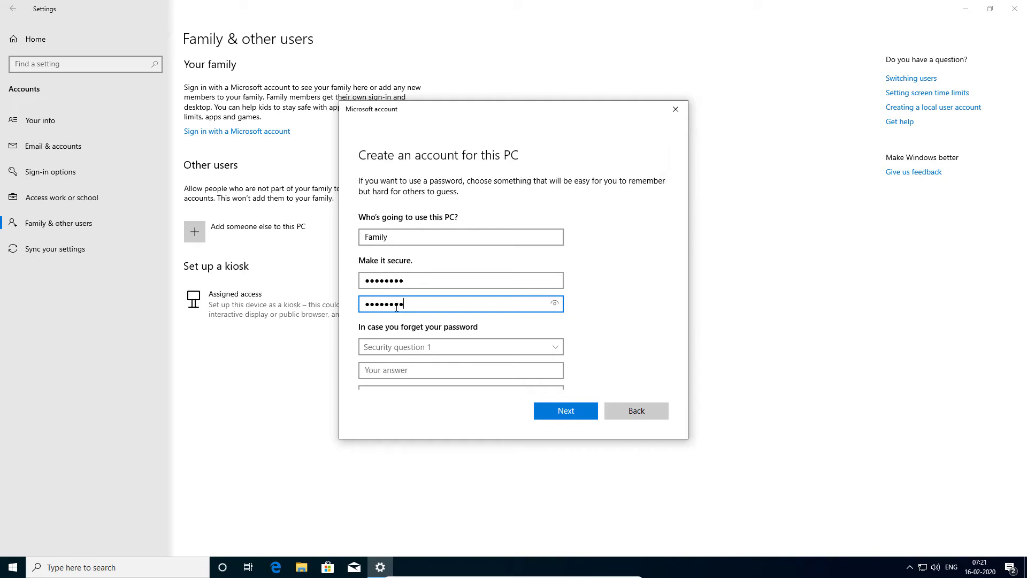
pyautogui.scroll(-3, 398, 309)
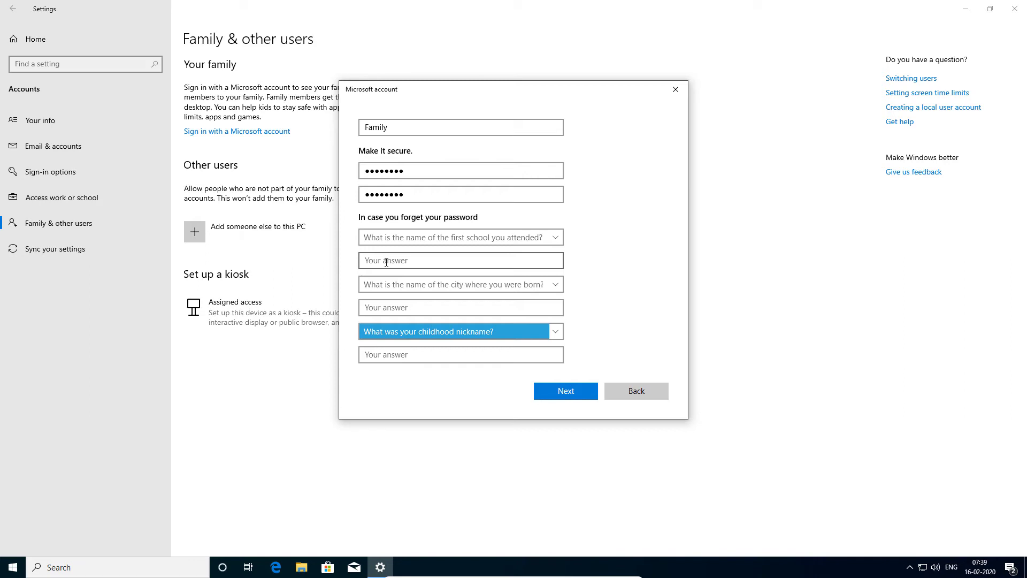
# Answer the first-school, birth-city and childhood-nickname questions, then create the Family account.
pyautogui.click(383, 262)
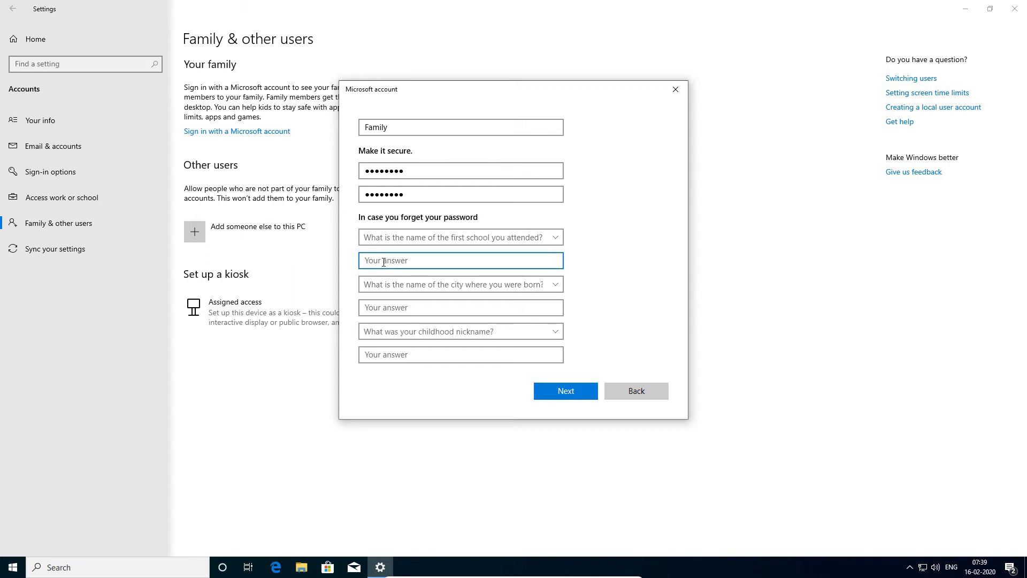
pyautogui.write('Government')
pyautogui.click(387, 304)
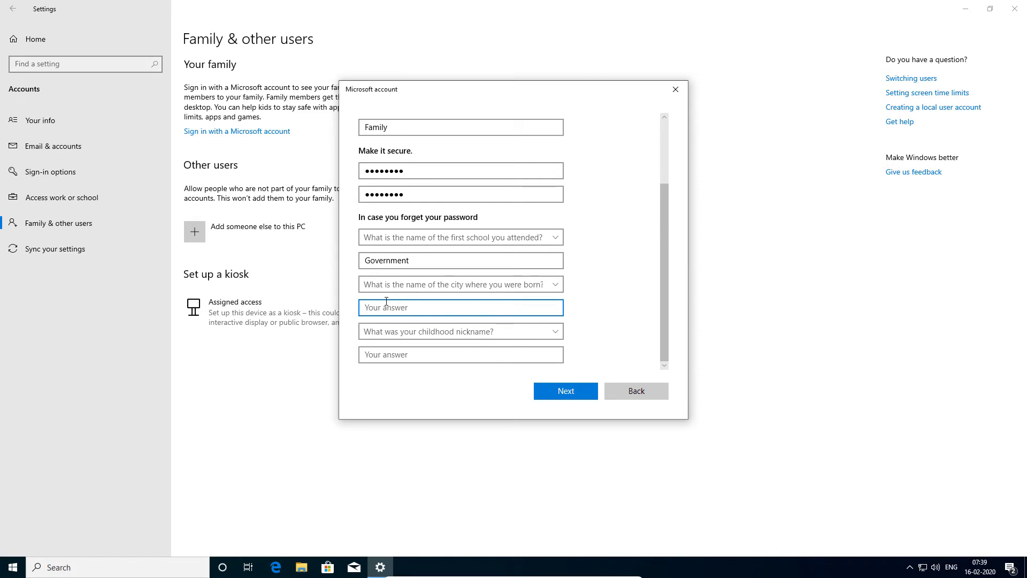
pyautogui.write('chenn')
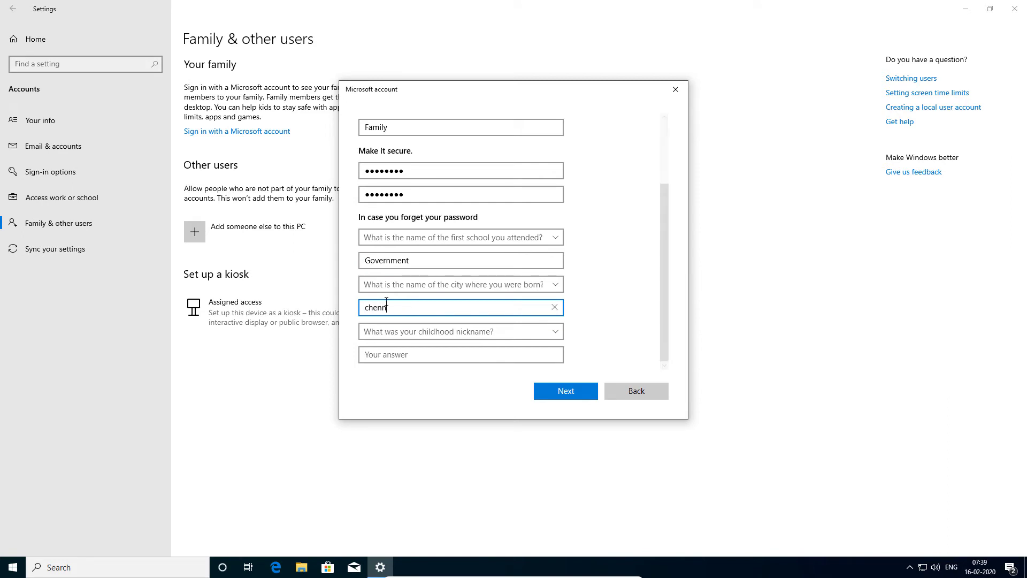
pyautogui.write('ai')
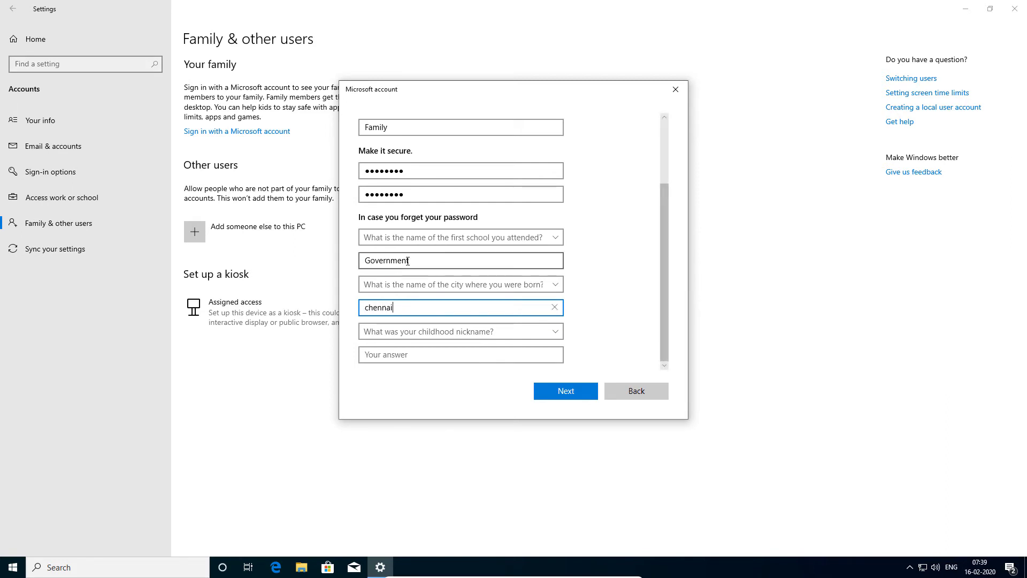
pyautogui.click(417, 353)
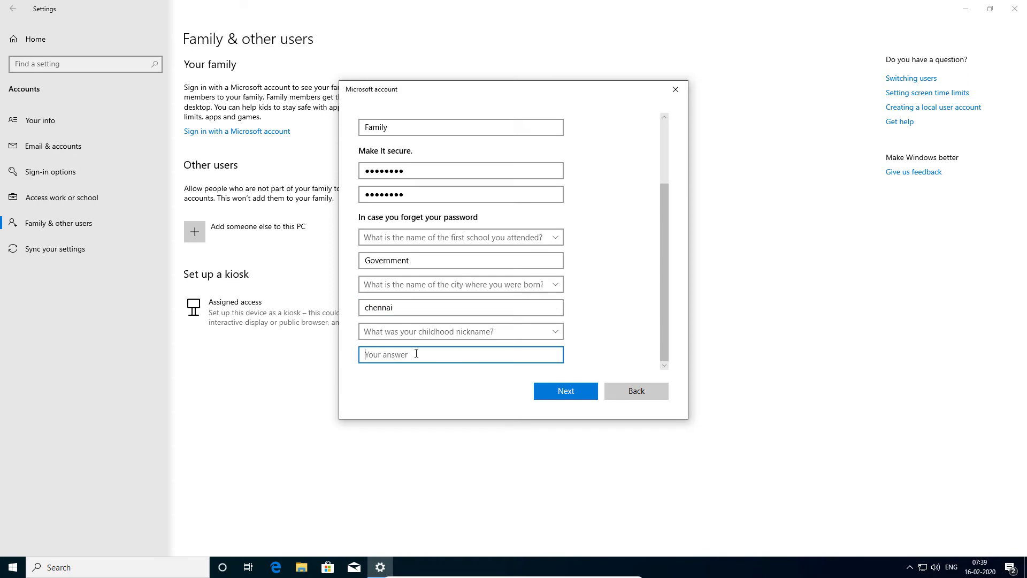
pyautogui.write('Rock star')
pyautogui.click(570, 400)
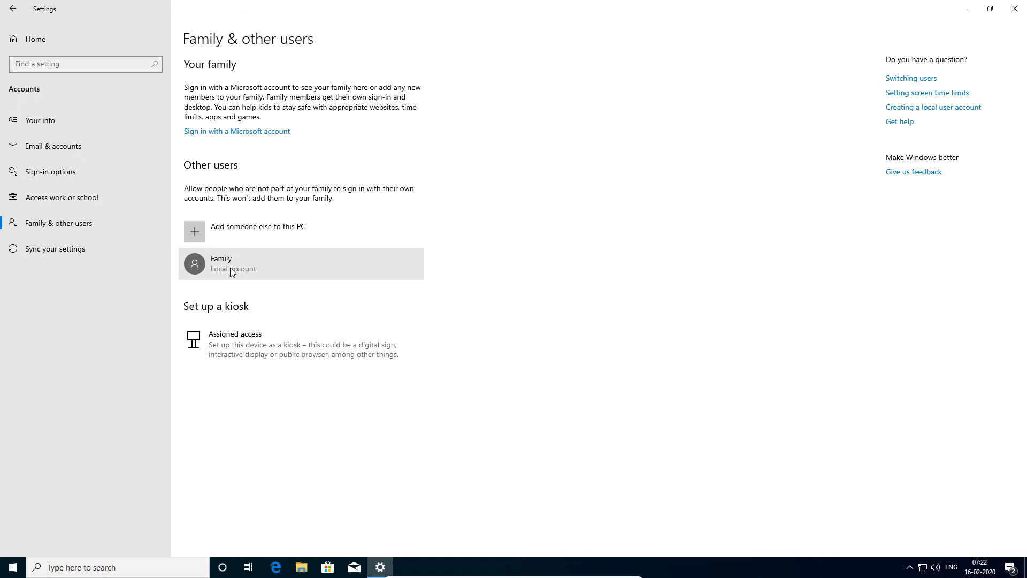
pyautogui.click(232, 270)
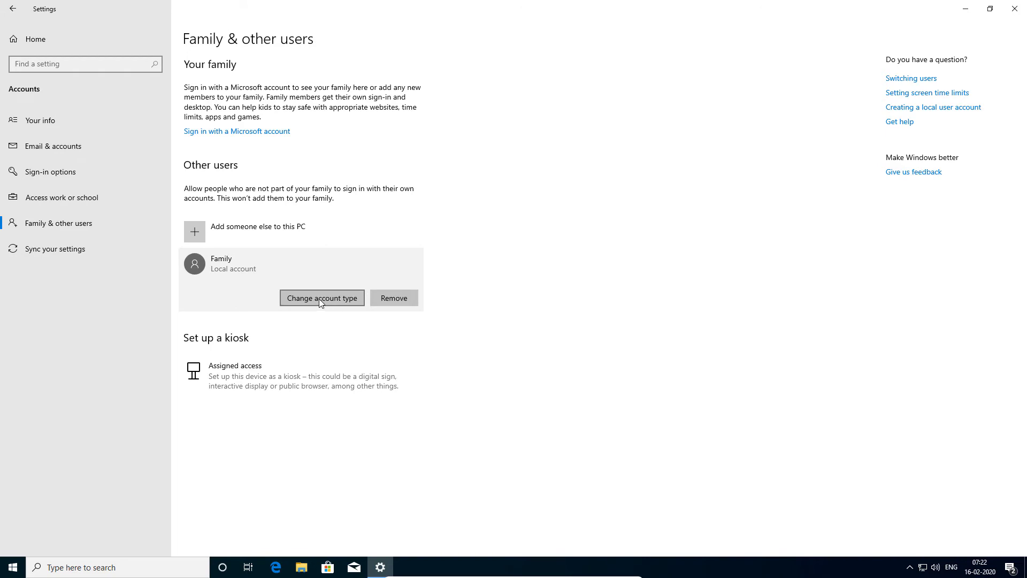
pyautogui.click(319, 298)
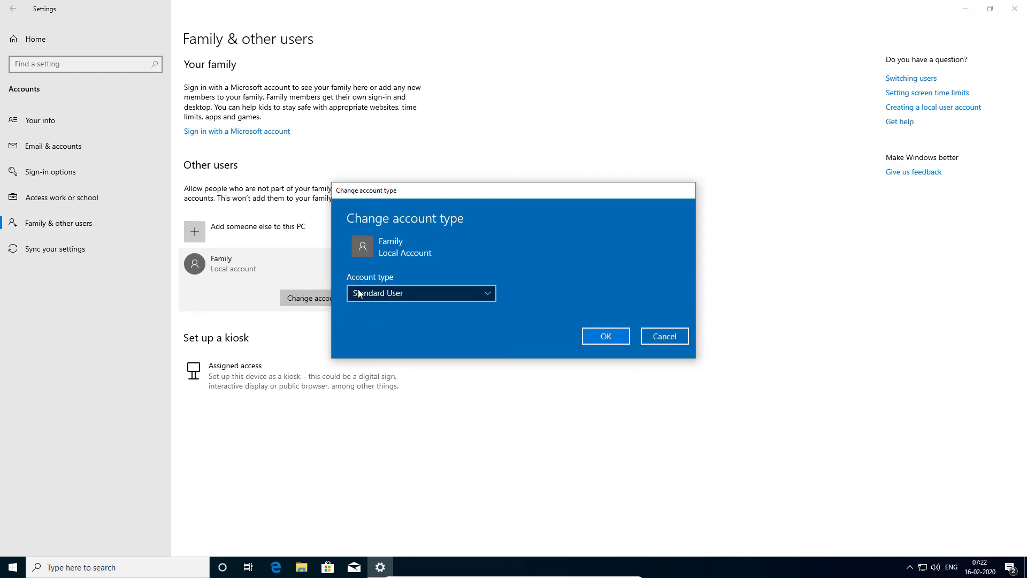
pyautogui.click(393, 294)
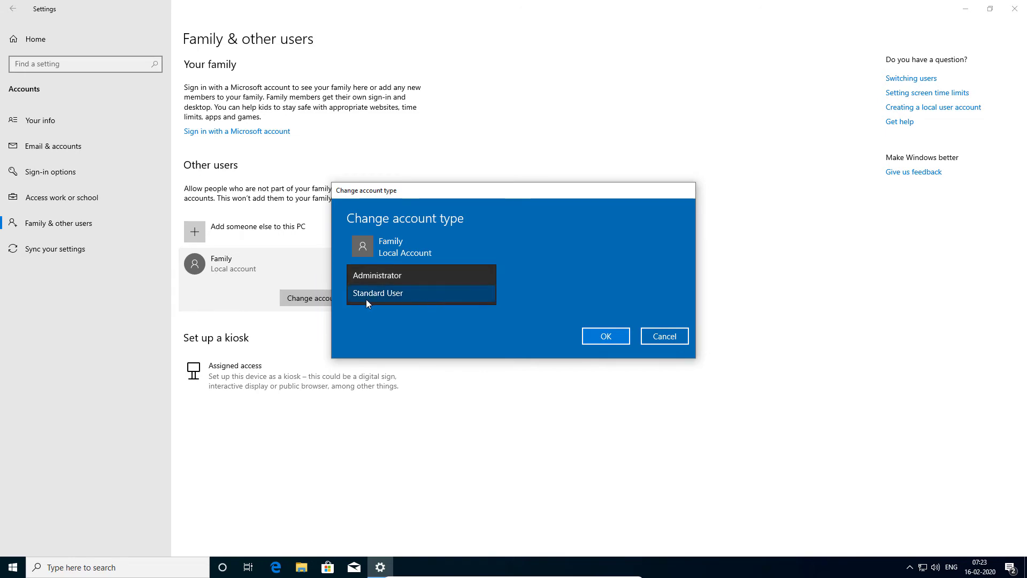
pyautogui.click(400, 326)
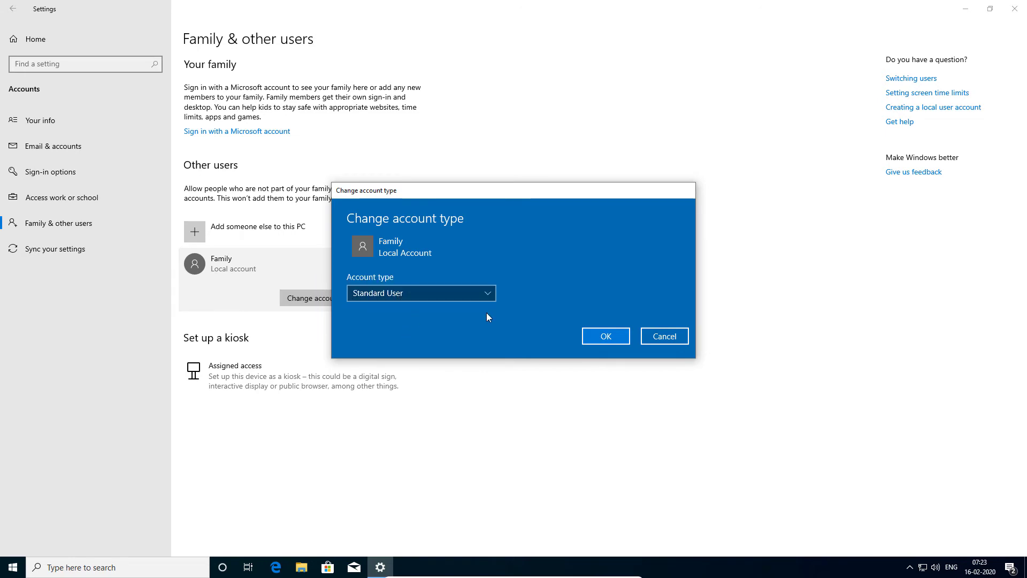
pyautogui.click(656, 337)
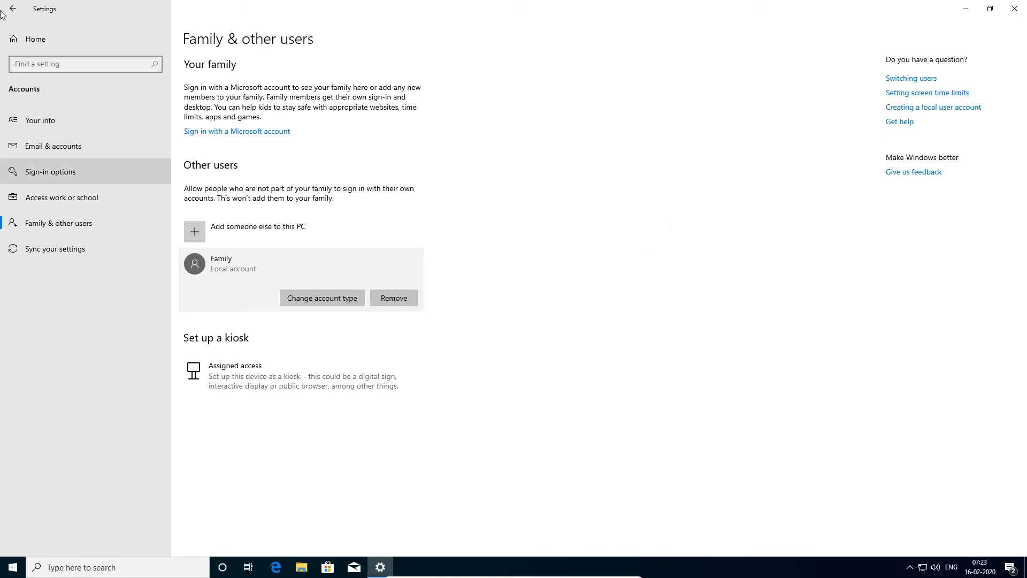
# Close Settings and sign out of the current account from the Start menu.
pyautogui.click(1015, 8)
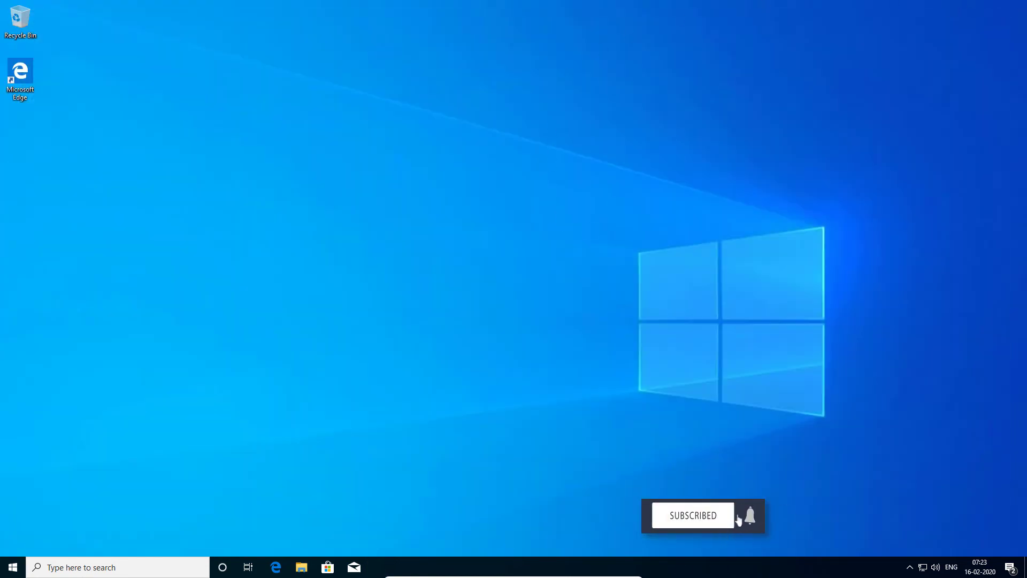
pyautogui.click(13, 567)
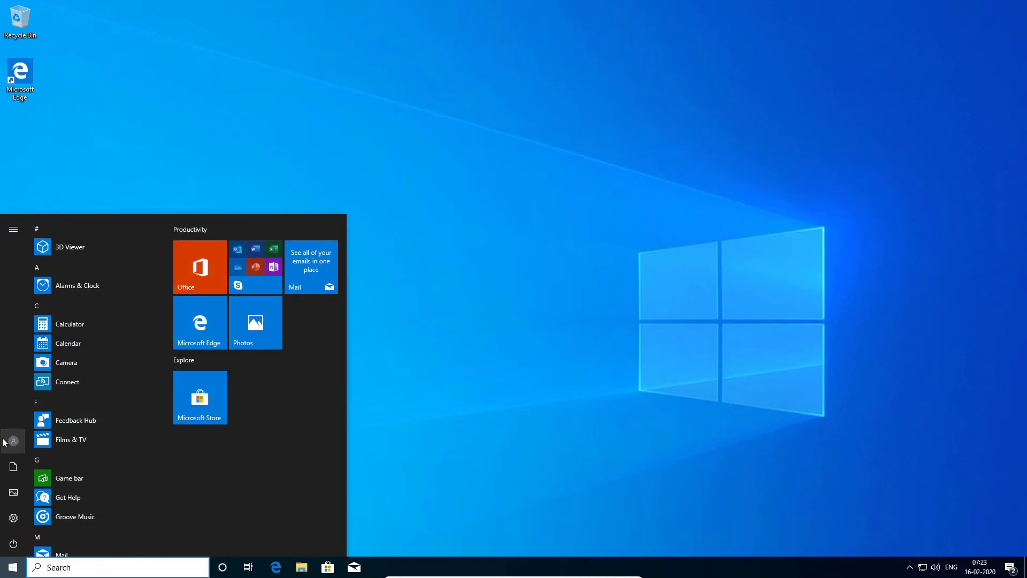
pyautogui.moveTo(14, 442)
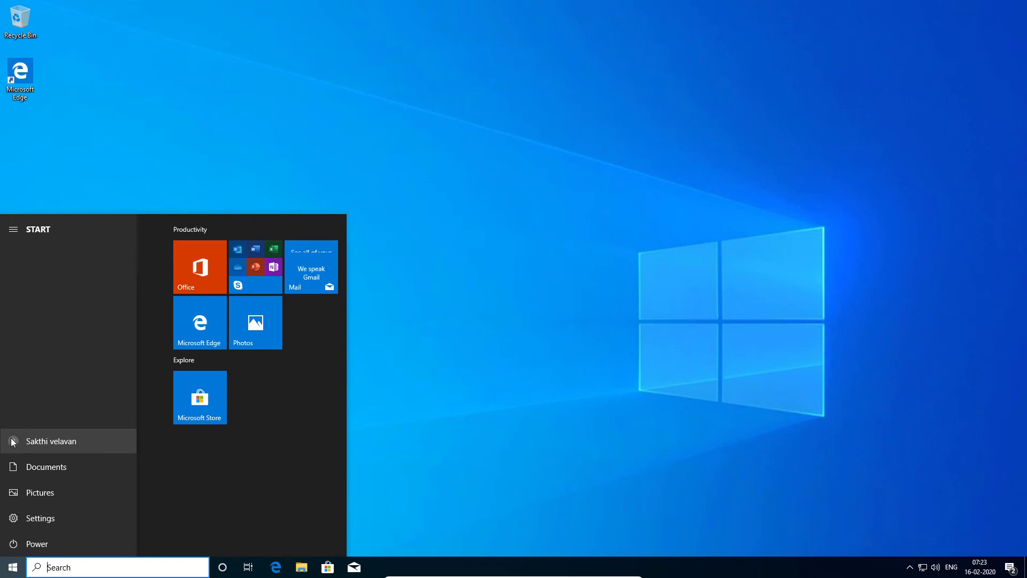
pyautogui.click(13, 442)
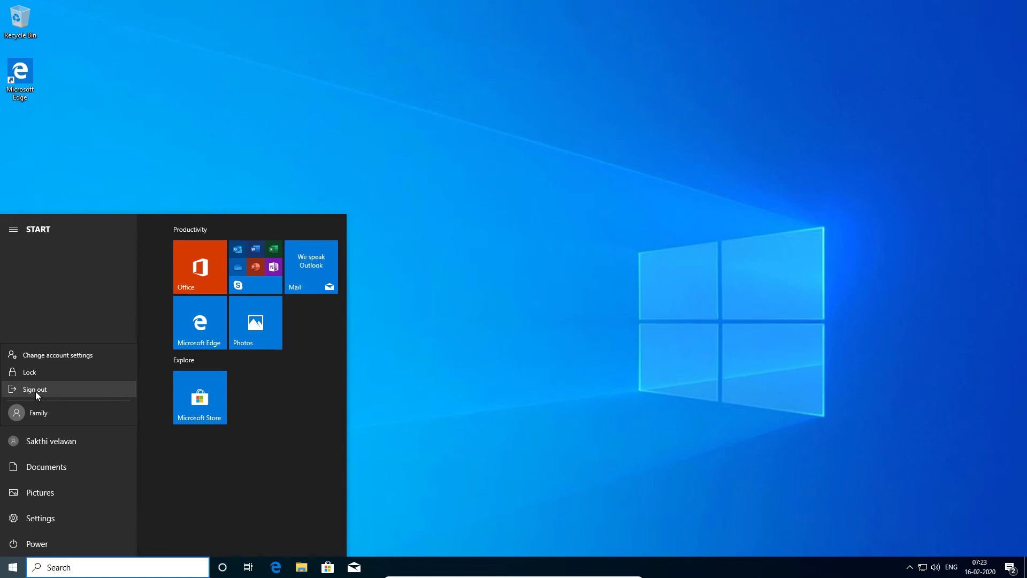
pyautogui.click(35, 390)
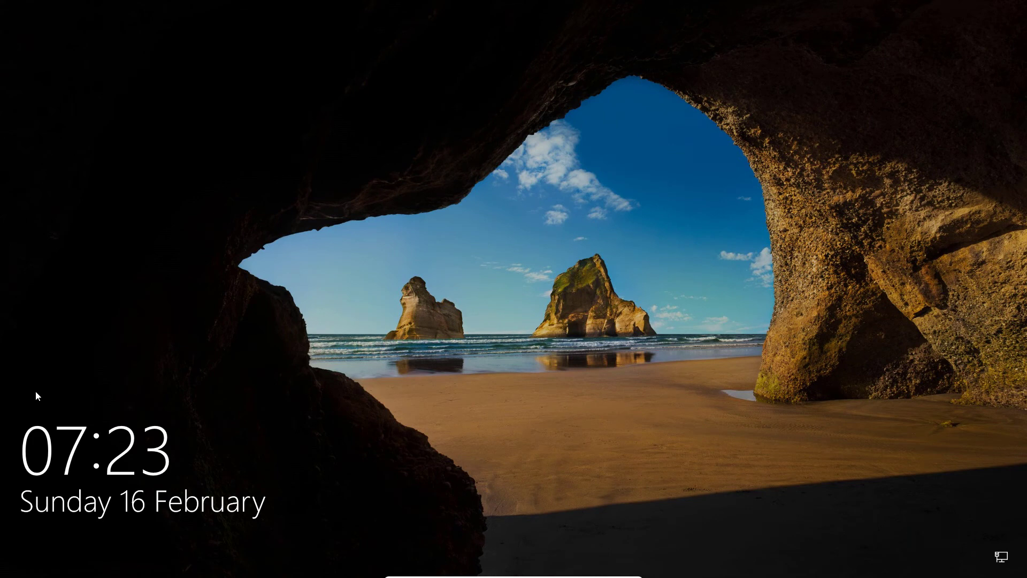
# Select the Family account on the sign-in screen and sign in with its password.
pyautogui.click(557, 379)
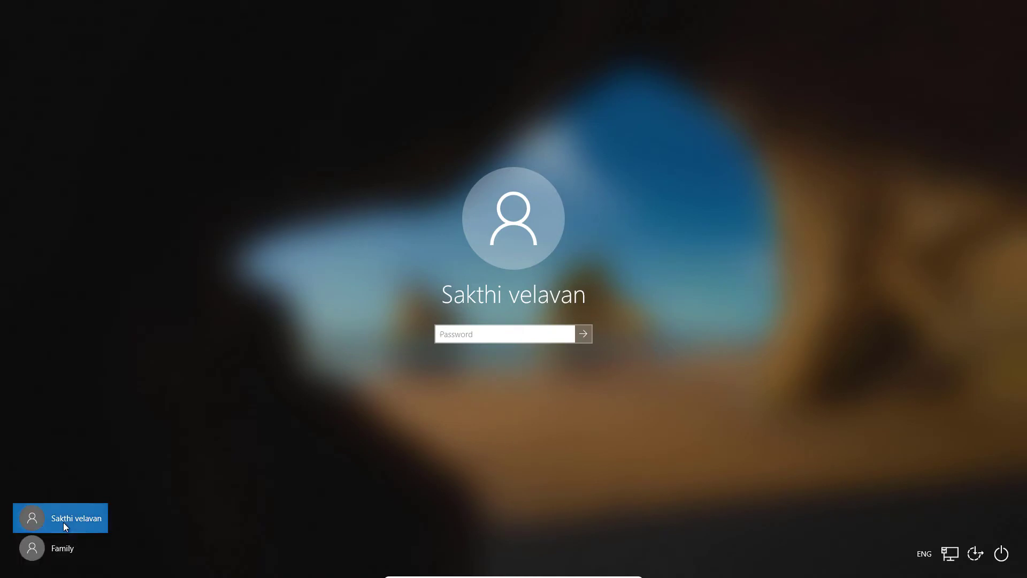
pyautogui.click(62, 551)
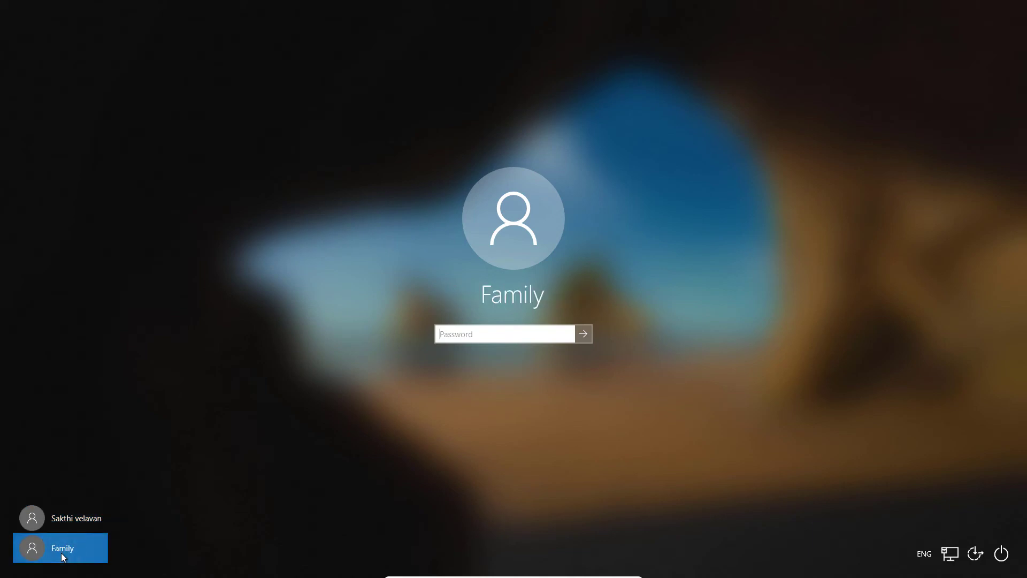
pyautogui.click(63, 516)
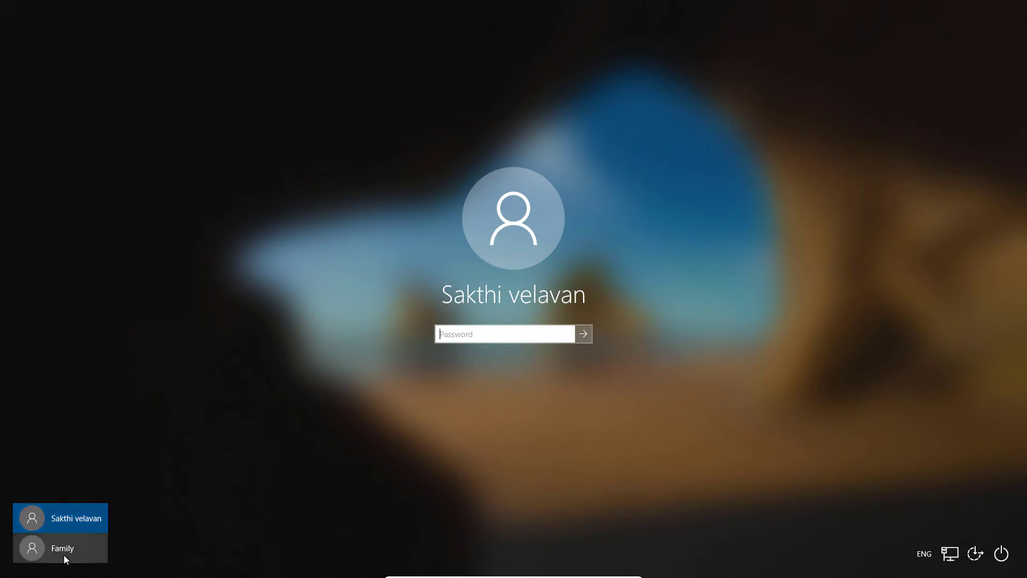
pyautogui.click(63, 554)
pyautogui.click(65, 519)
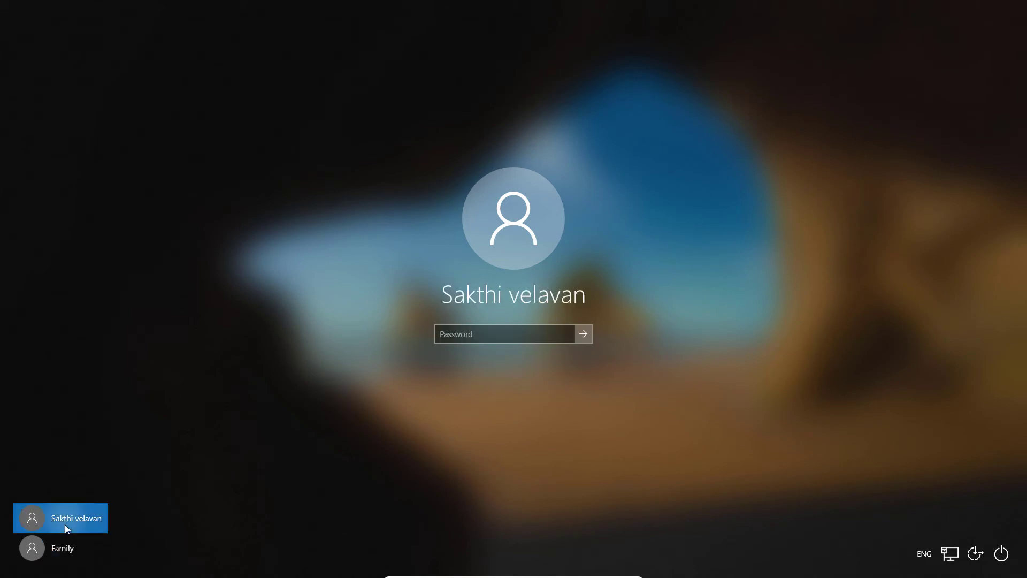
pyautogui.click(62, 554)
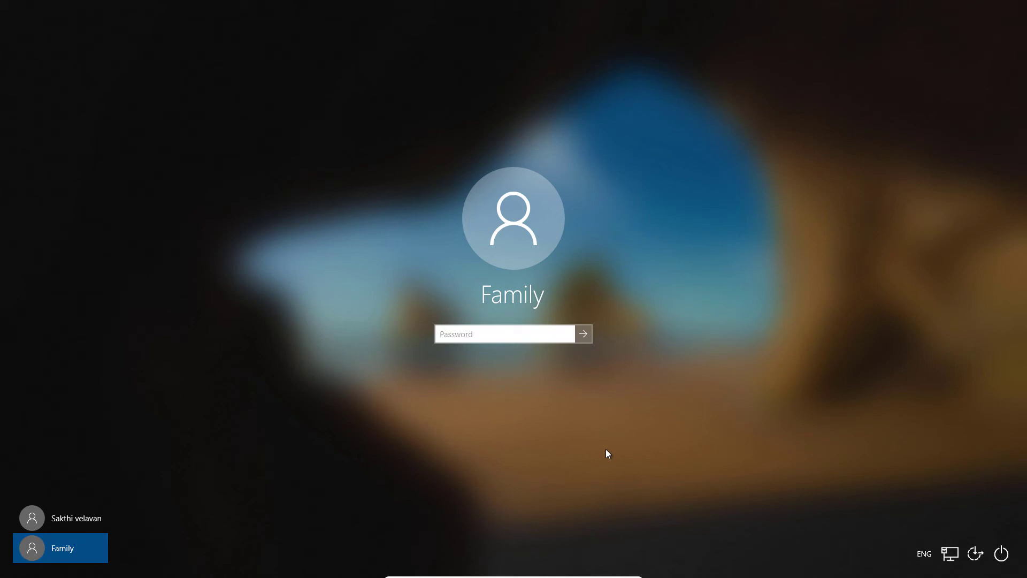
pyautogui.write('••••••••')
pyautogui.click(584, 335)
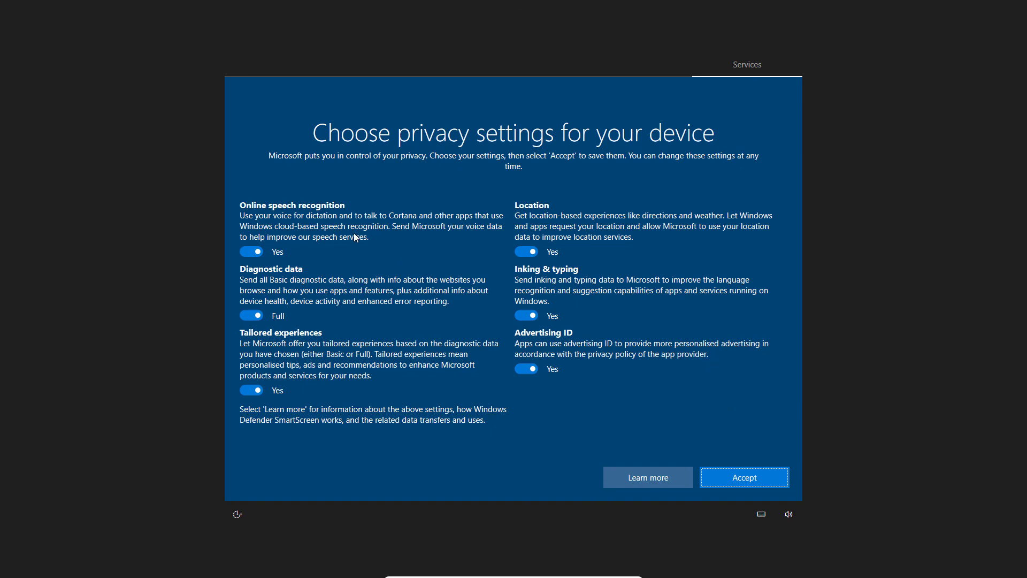
pyautogui.click(755, 488)
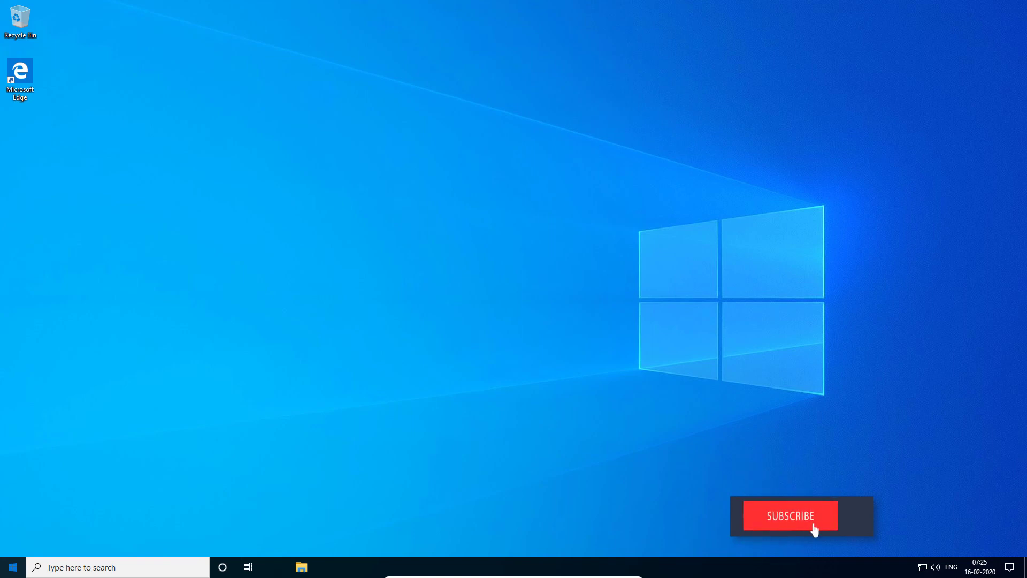
pyautogui.click(10, 570)
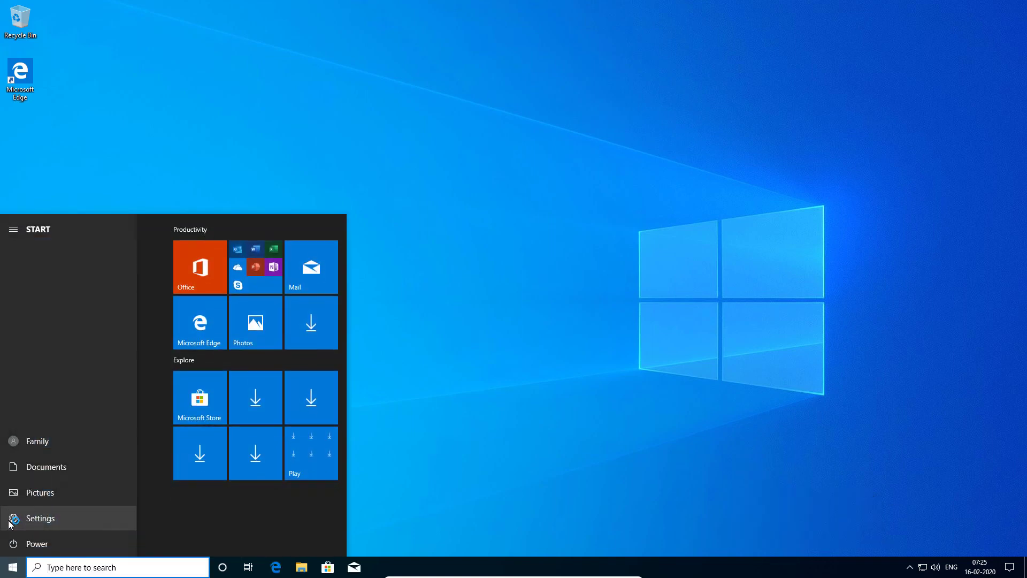
pyautogui.click(39, 517)
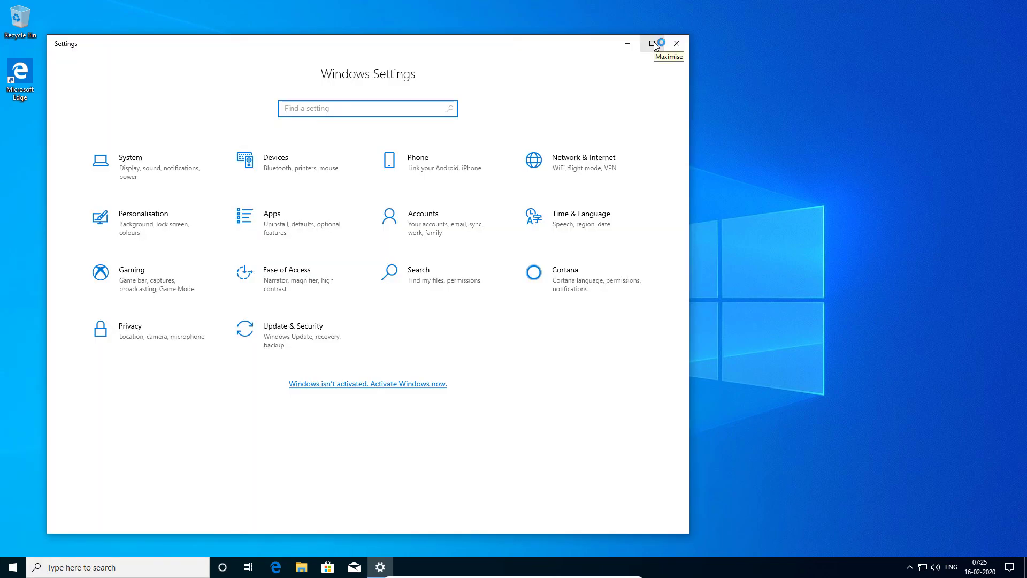
pyautogui.click(652, 44)
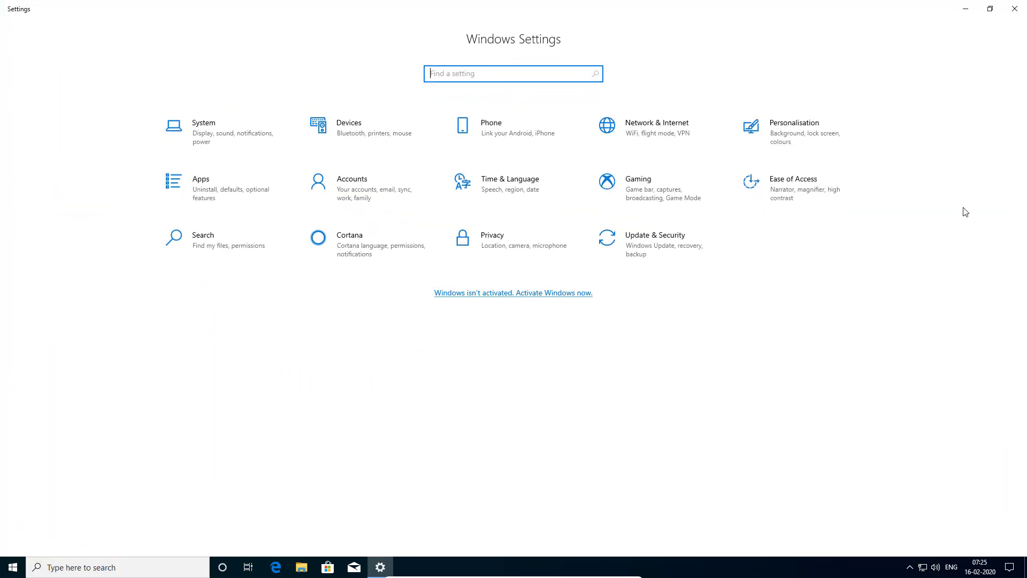
pyautogui.click(367, 190)
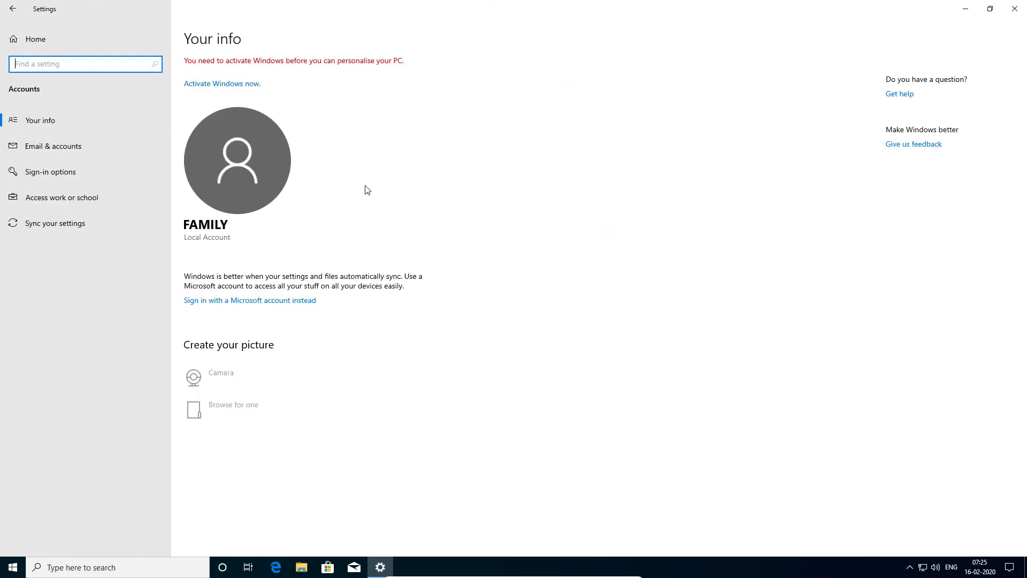